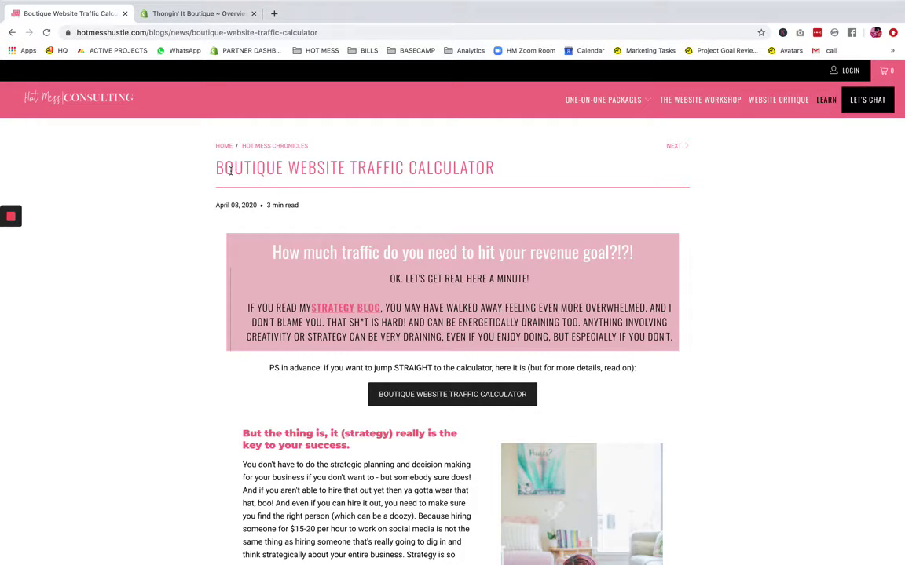
- Open the Boutique Traffic = Revenue Calculator sheet from the blog post's calculator button
{"action": "left_click", "coordinate": [464, 396]}
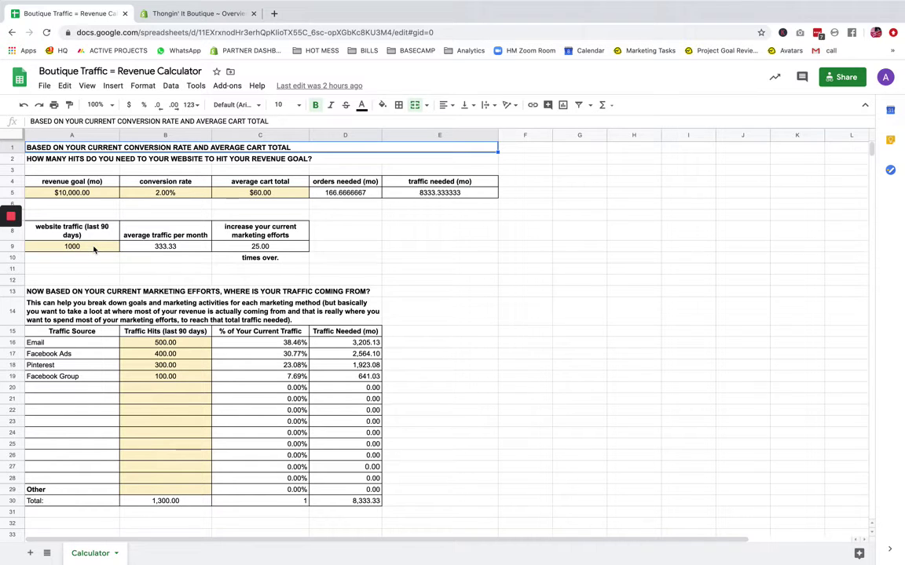
- Check Shopify's last-90-day overview: 538 sessions, 0% conversion, $0.00 average order value
{"action": "left_click", "coordinate": [178, 13]}
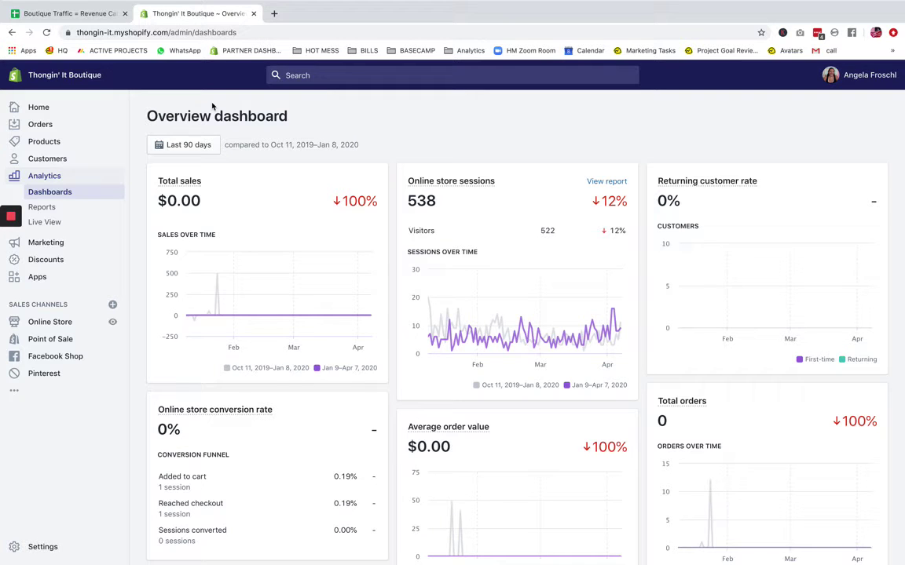
{"action": "left_click", "coordinate": [178, 144]}
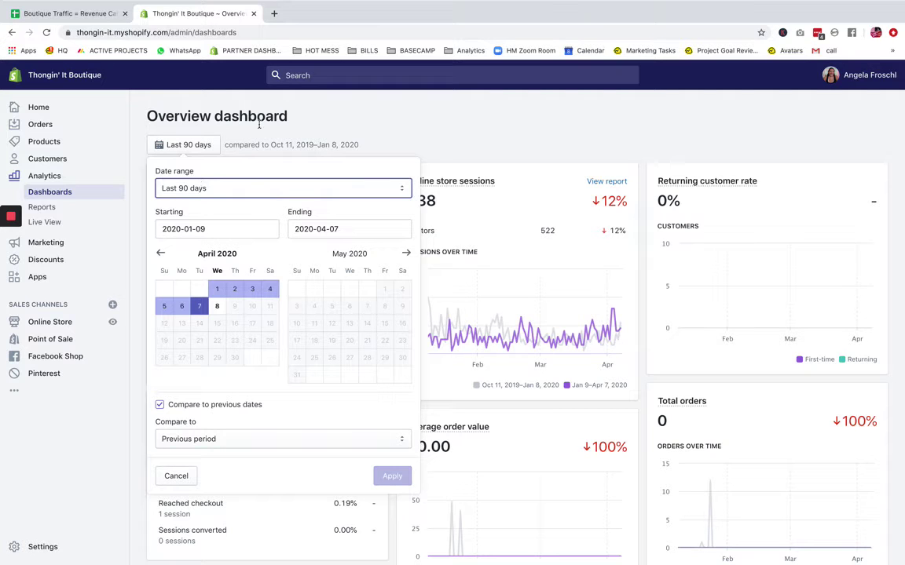
{"action": "left_click", "coordinate": [331, 115]}
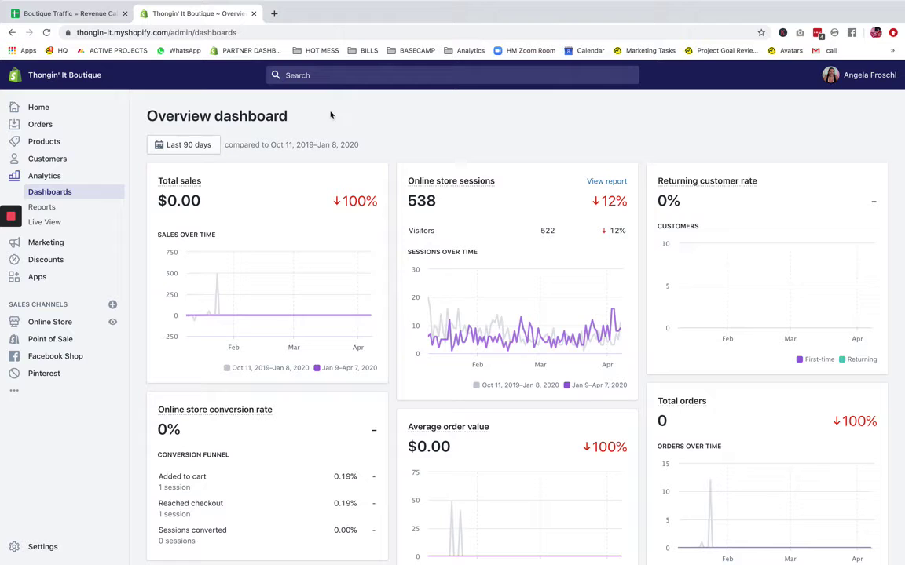
{"action": "left_click", "coordinate": [69, 13]}
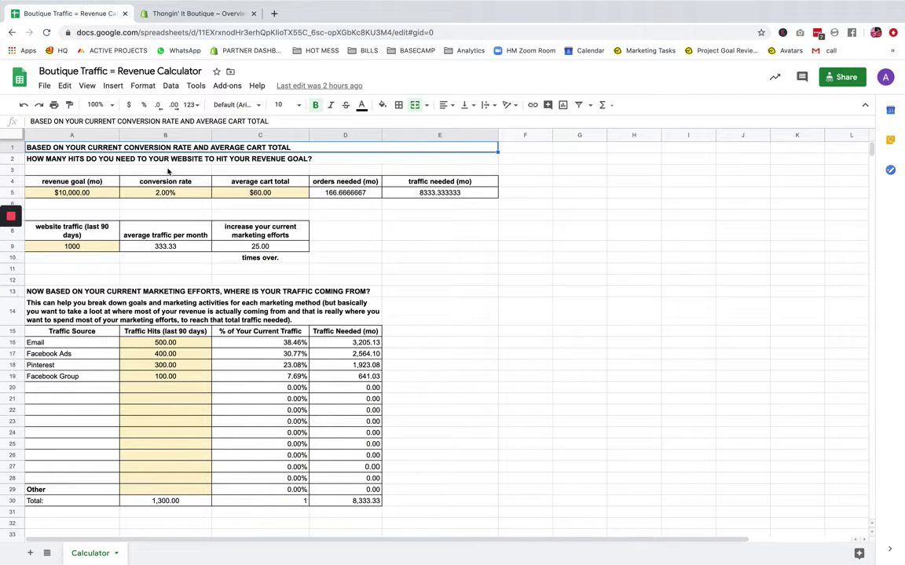
{"action": "left_click", "coordinate": [196, 14]}
{"action": "left_click", "coordinate": [98, 15]}
{"action": "left_click", "coordinate": [197, 15]}
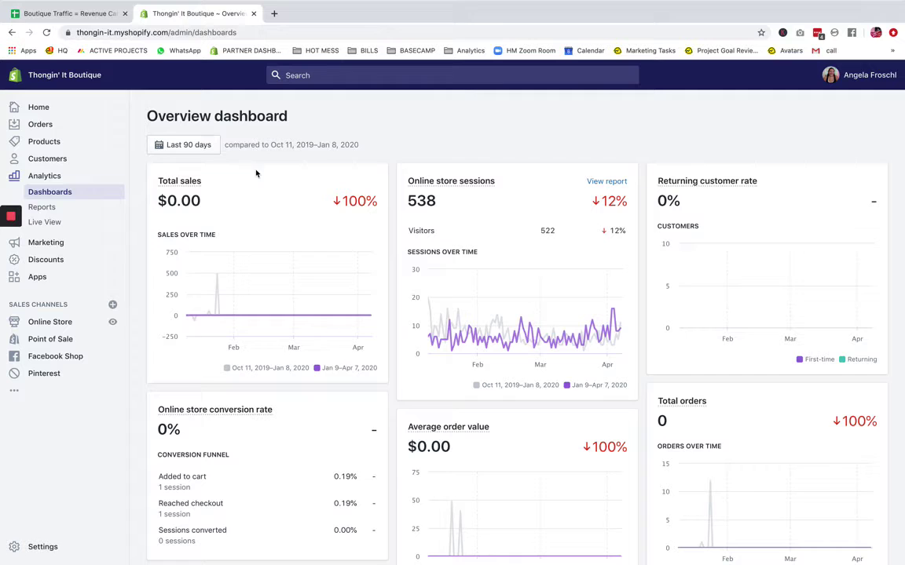
{"action": "scroll", "coordinate": [267, 220], "scroll_direction": "down", "scroll_amount": 2}
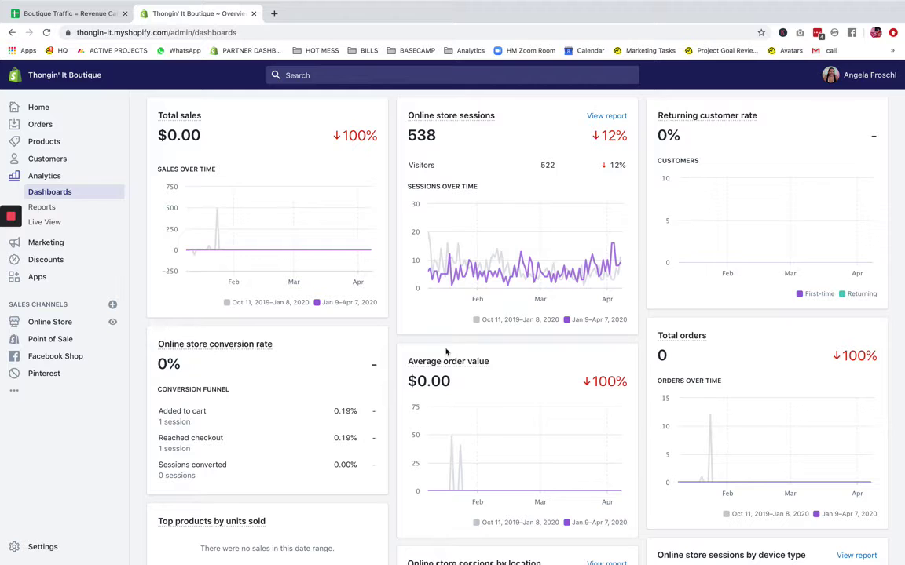
{"action": "scroll", "coordinate": [466, 389], "scroll_direction": "up", "scroll_amount": 2}
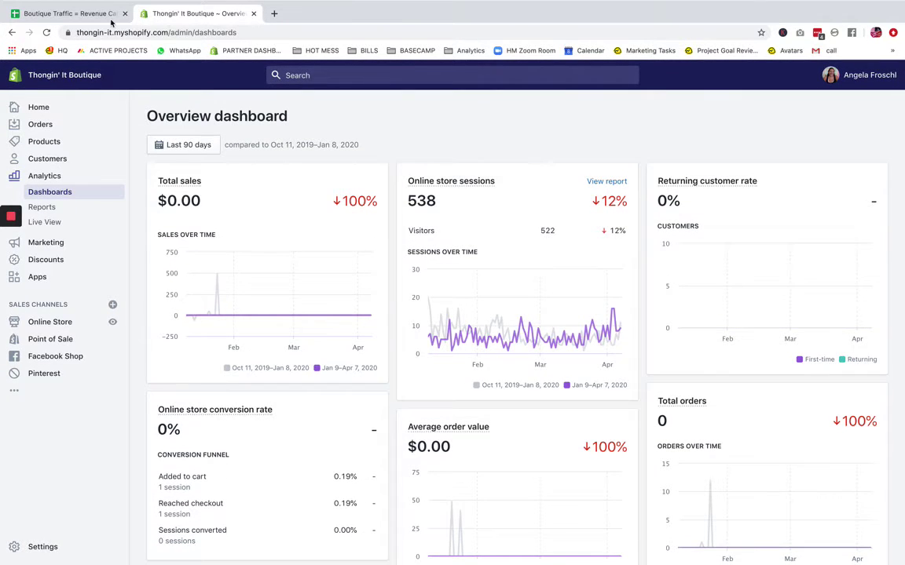
- Select the 1000 website traffic figure in cell A9, comparing against Shopify's sessions
{"action": "left_click", "coordinate": [67, 14]}
{"action": "left_click", "coordinate": [83, 245]}
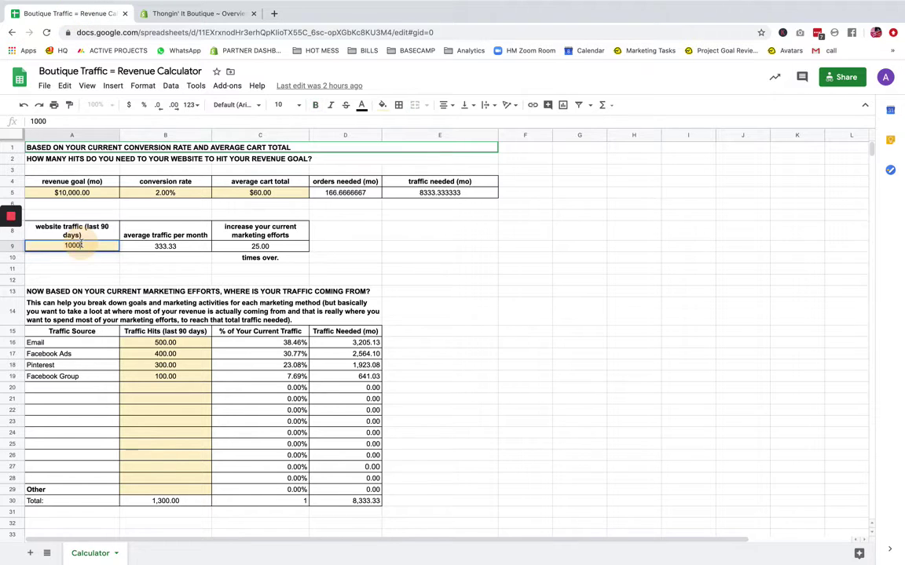
{"action": "double_click", "coordinate": [82, 245]}
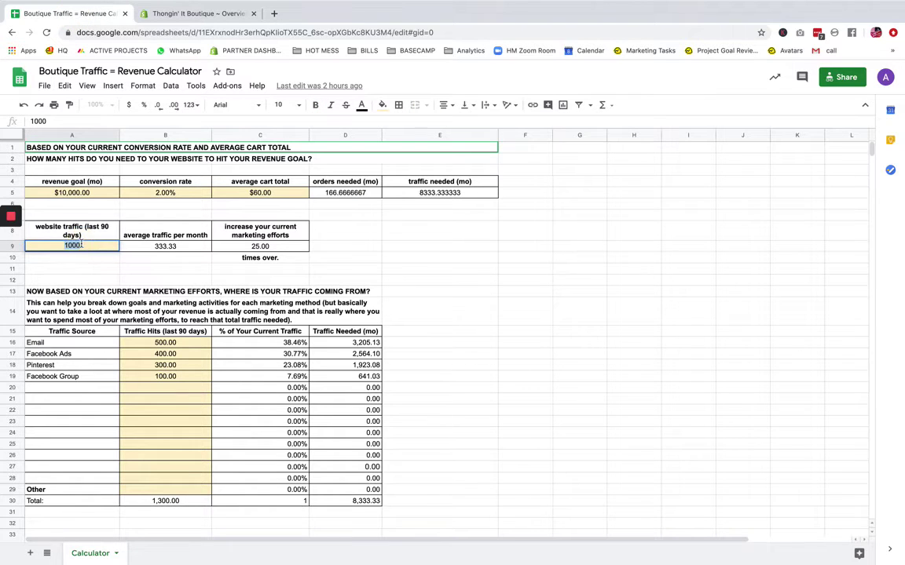
{"action": "left_click", "coordinate": [150, 13]}
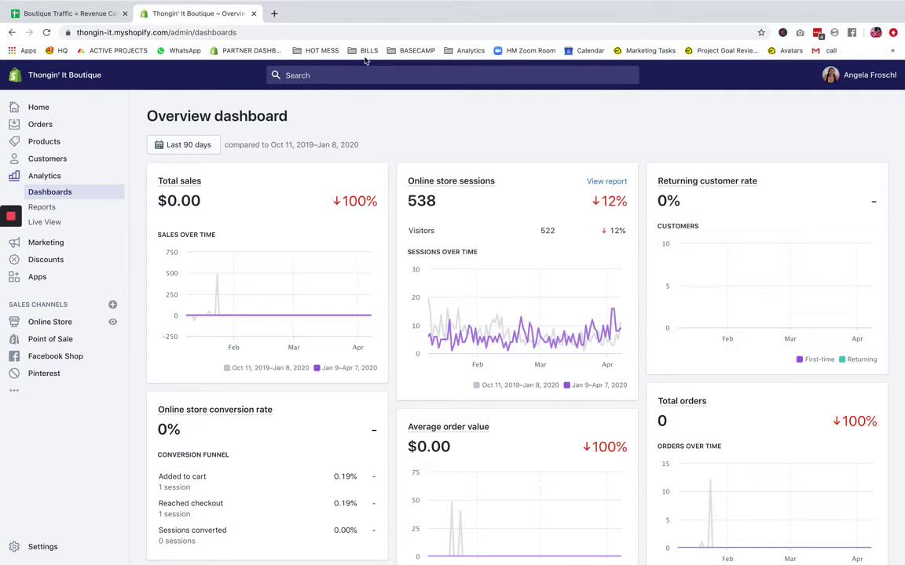
{"action": "left_click", "coordinate": [70, 16]}
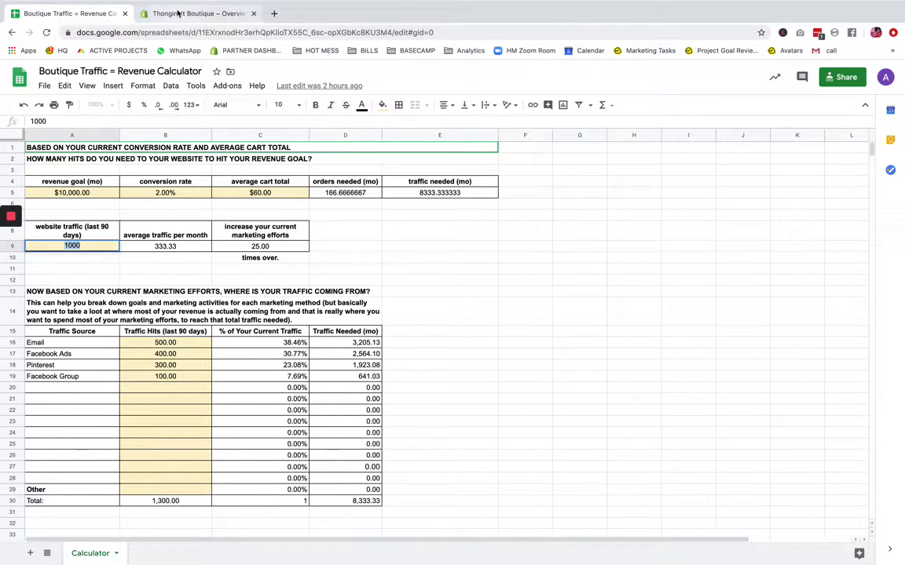
{"action": "left_click", "coordinate": [178, 13]}
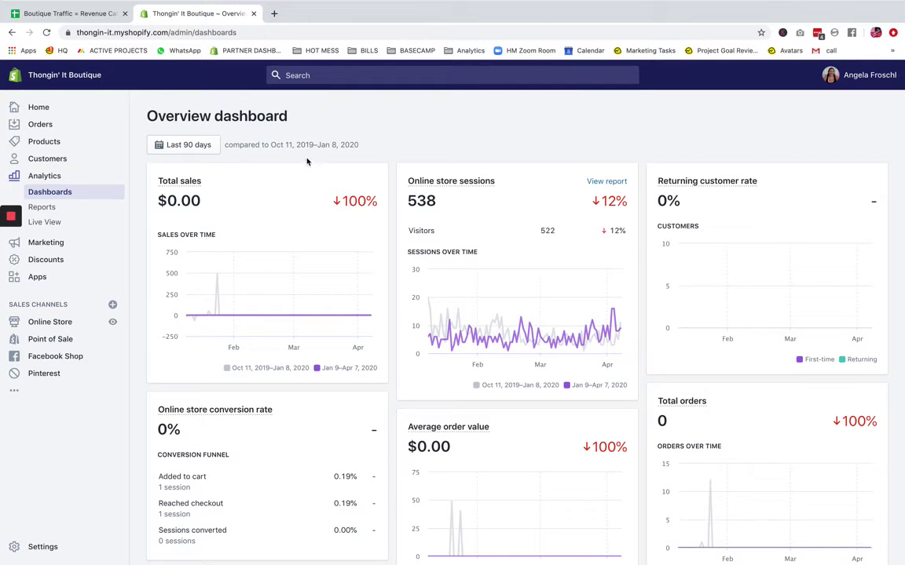
{"action": "left_click", "coordinate": [96, 14]}
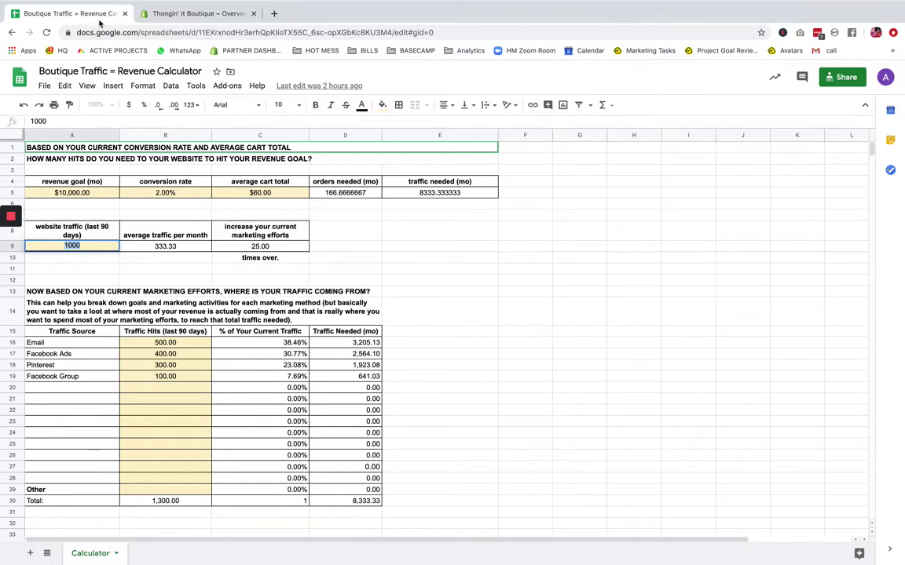
- Change the conversion rate in B5 from 2% to 3%
{"action": "left_click", "coordinate": [408, 218]}
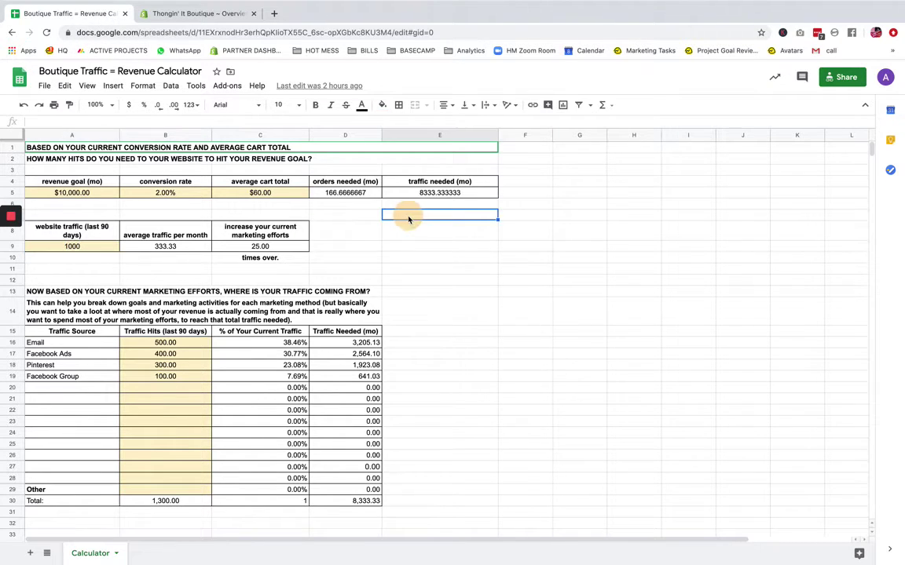
{"action": "left_click", "coordinate": [83, 197]}
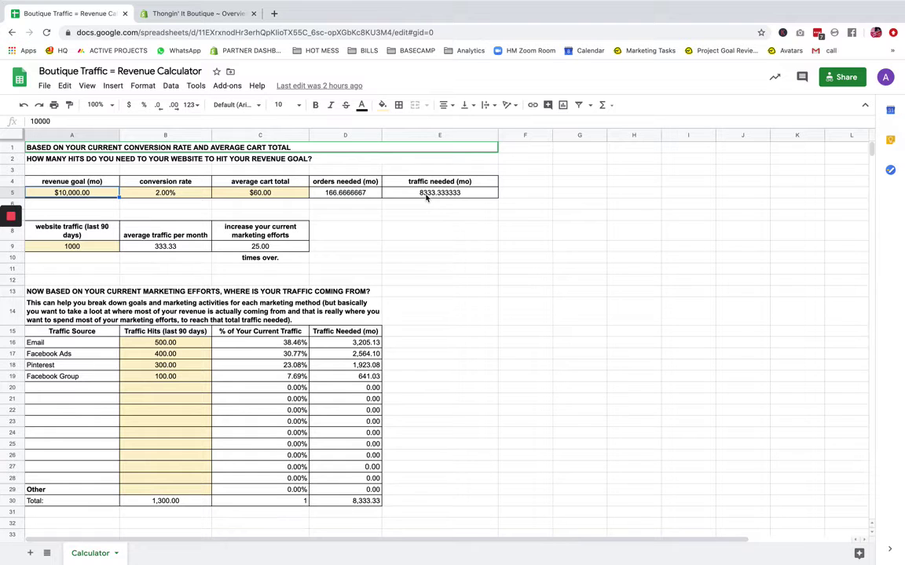
{"action": "double_click", "coordinate": [165, 195]}
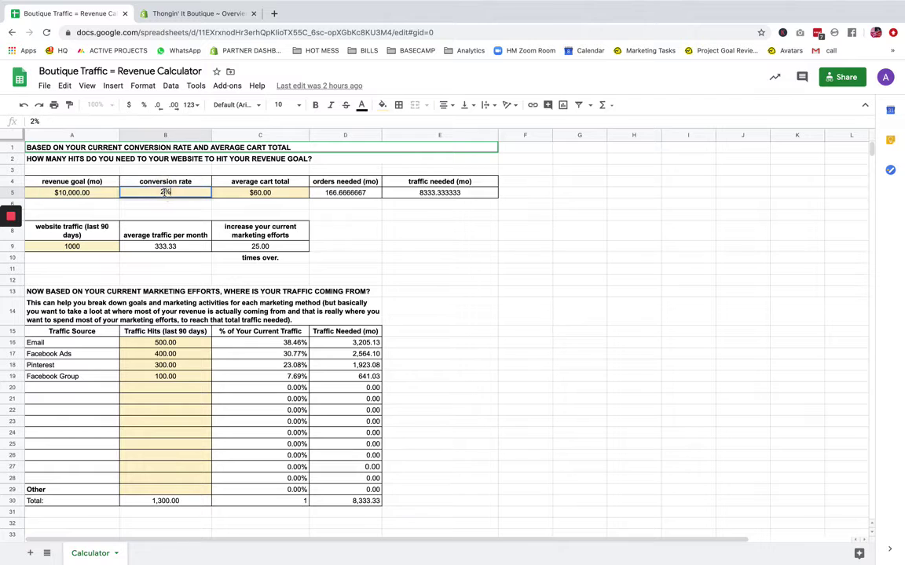
{"action": "key", "text": "BackSpace"}
{"action": "type", "text": "3"}
{"action": "left_click", "coordinate": [452, 268]}
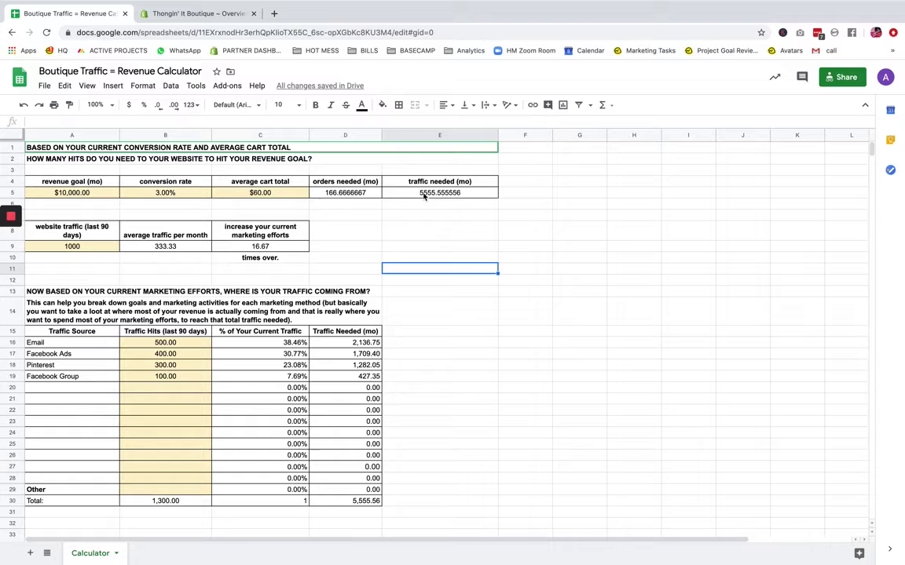
- Set the average cart total in C5 to 75 and the revenue goal in A5 to 20000
{"action": "double_click", "coordinate": [261, 194]}
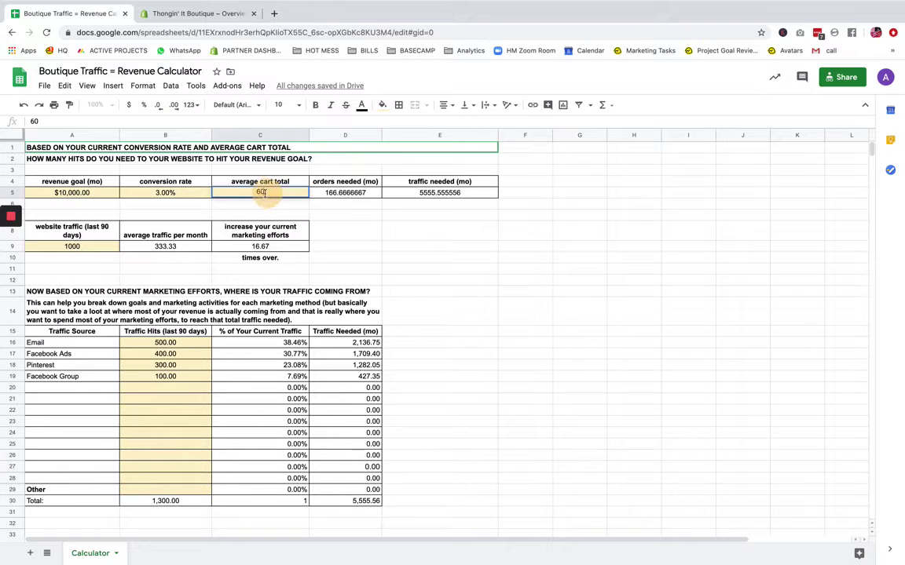
{"action": "double_click", "coordinate": [259, 194]}
{"action": "type", "text": "75"}
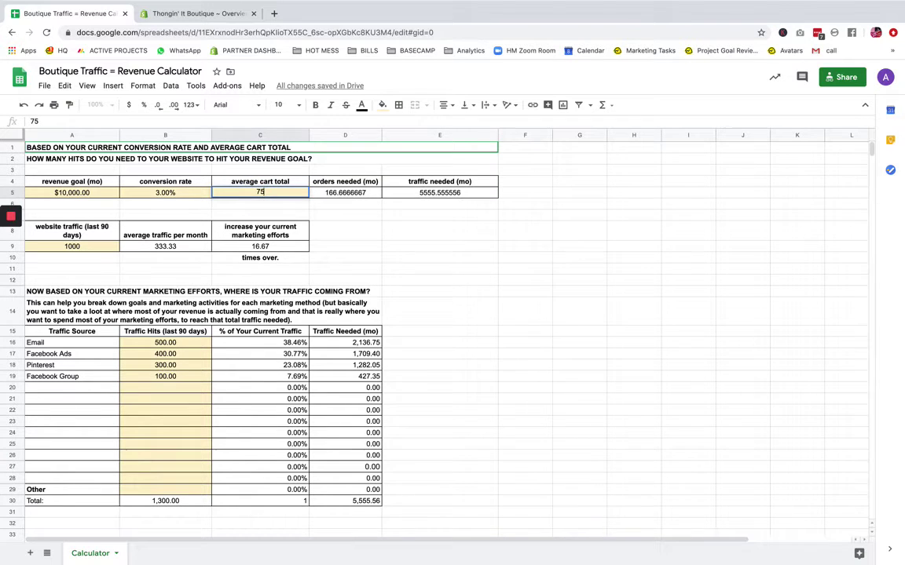
{"action": "left_click", "coordinate": [480, 292]}
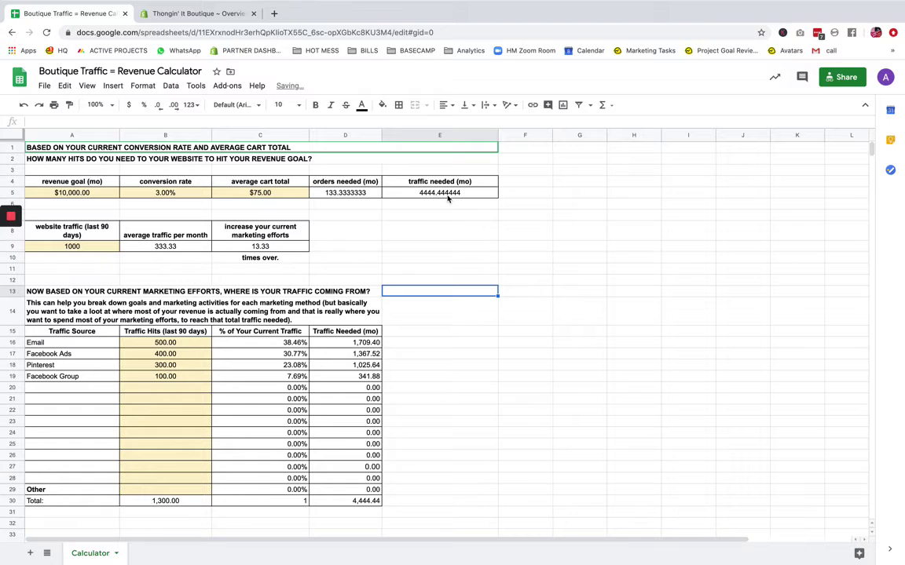
{"action": "double_click", "coordinate": [102, 191]}
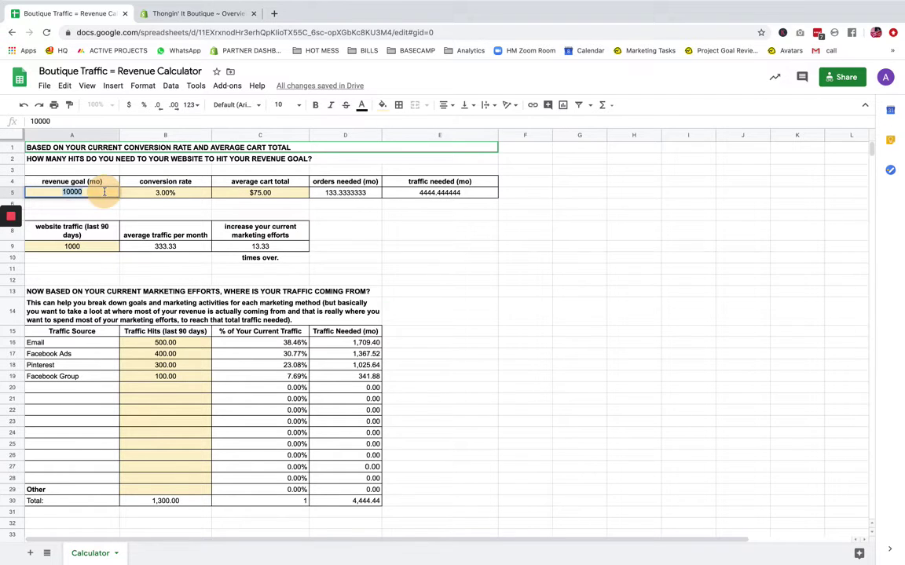
{"action": "type", "text": "20000"}
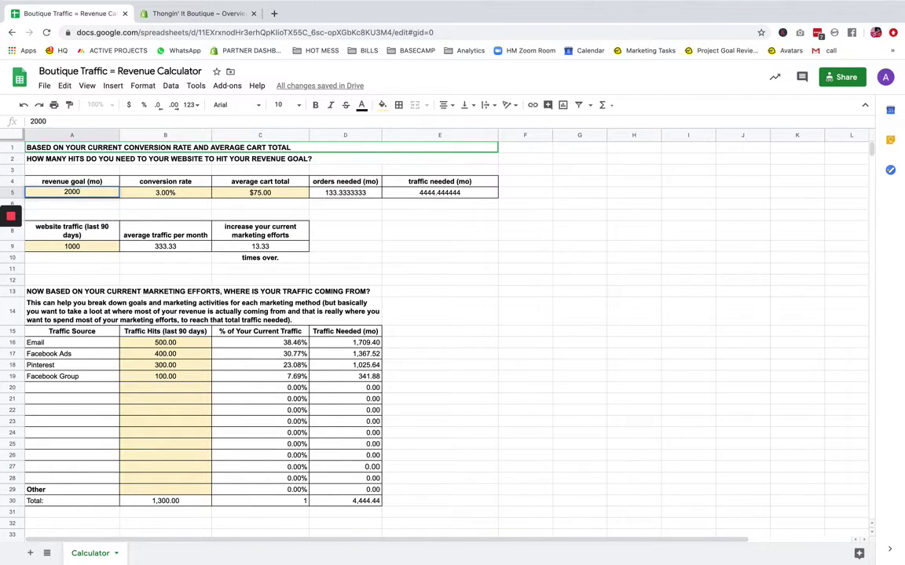
{"action": "left_click", "coordinate": [409, 318]}
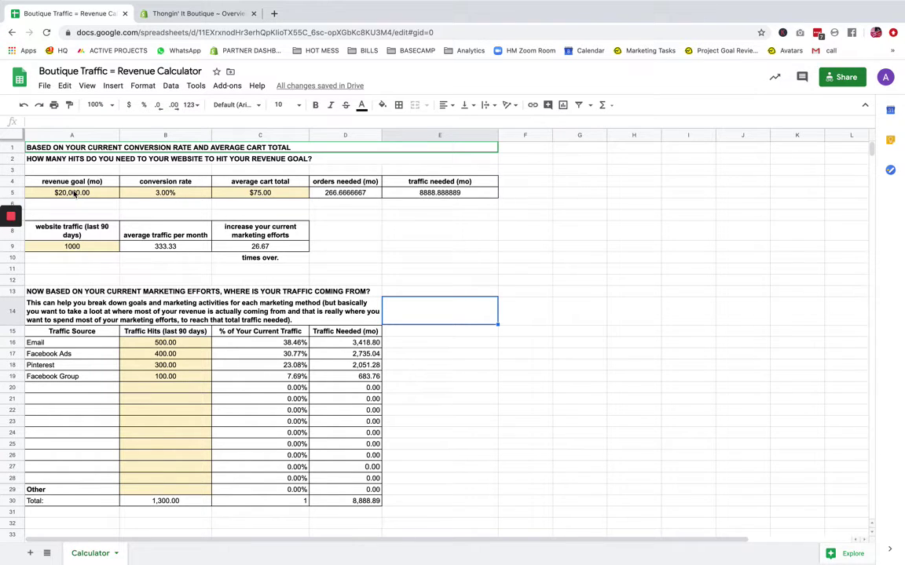
- Review the calculator's header rows, then go to hotmesshustle.com/blogs/news in a new tab
{"action": "left_click", "coordinate": [631, 280]}
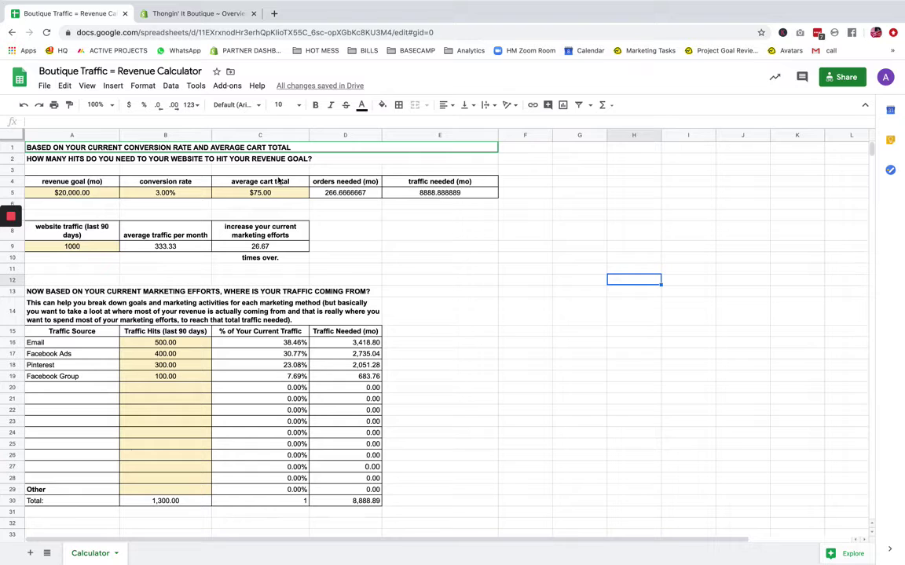
{"action": "left_click", "coordinate": [320, 157]}
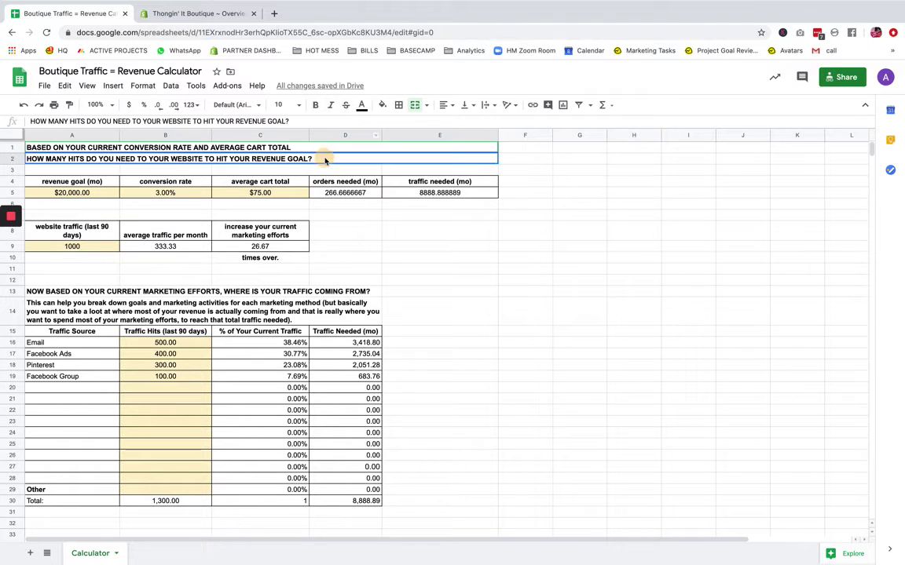
{"action": "left_click", "coordinate": [323, 148]}
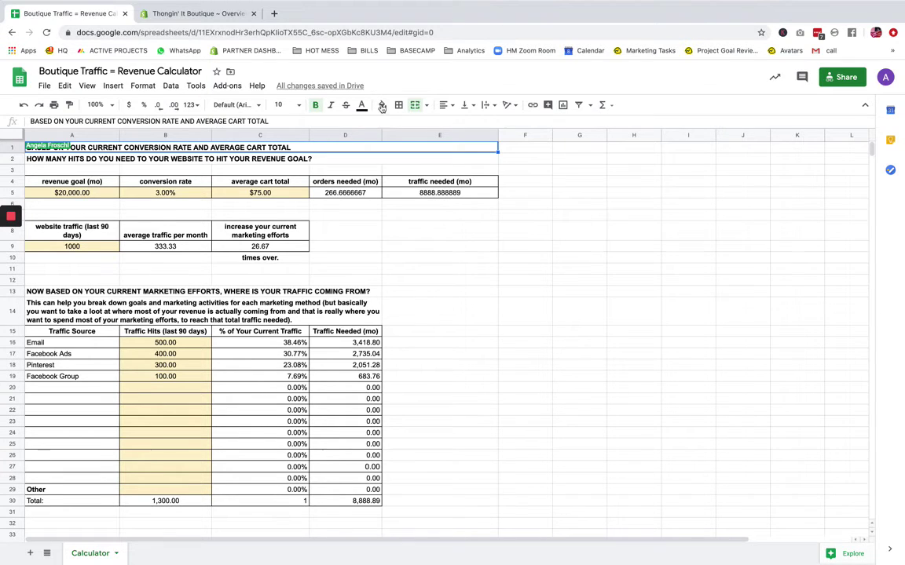
{"action": "left_click", "coordinate": [274, 14]}
{"action": "type", "text": "hotmesshustle.com/blogs/news"}
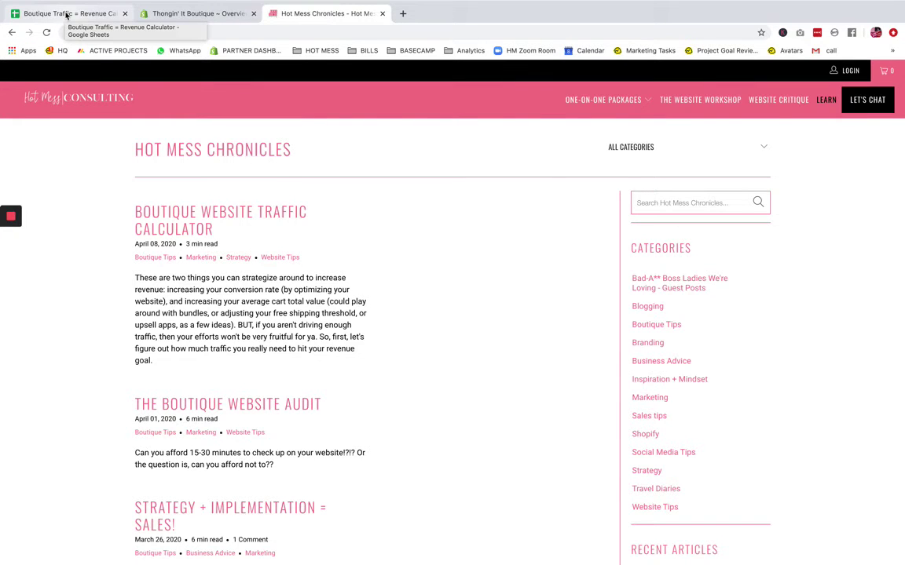
- Revisit the calculator's A9 traffic value, then switch to the Thongin' It Boutique Shopify dashboard
{"action": "left_click", "coordinate": [63, 12]}
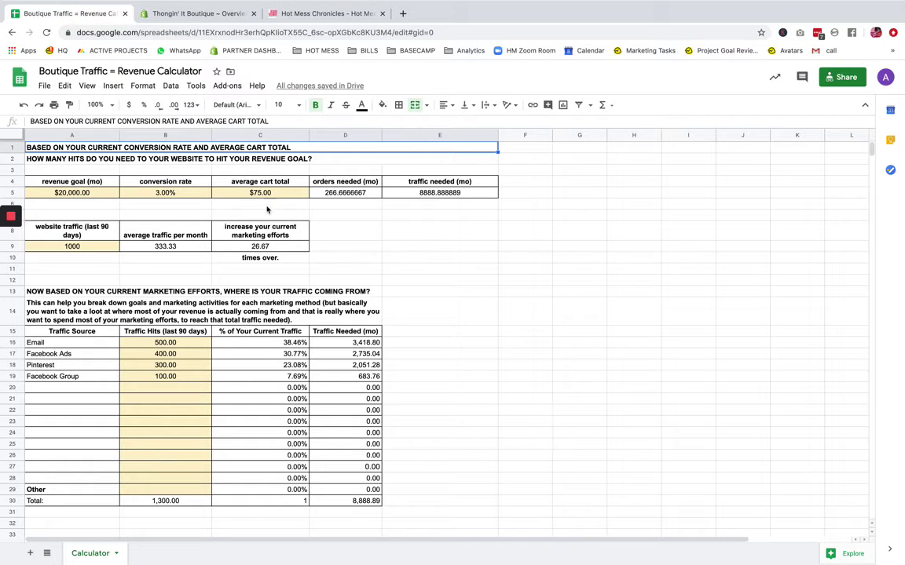
{"action": "left_click", "coordinate": [76, 248]}
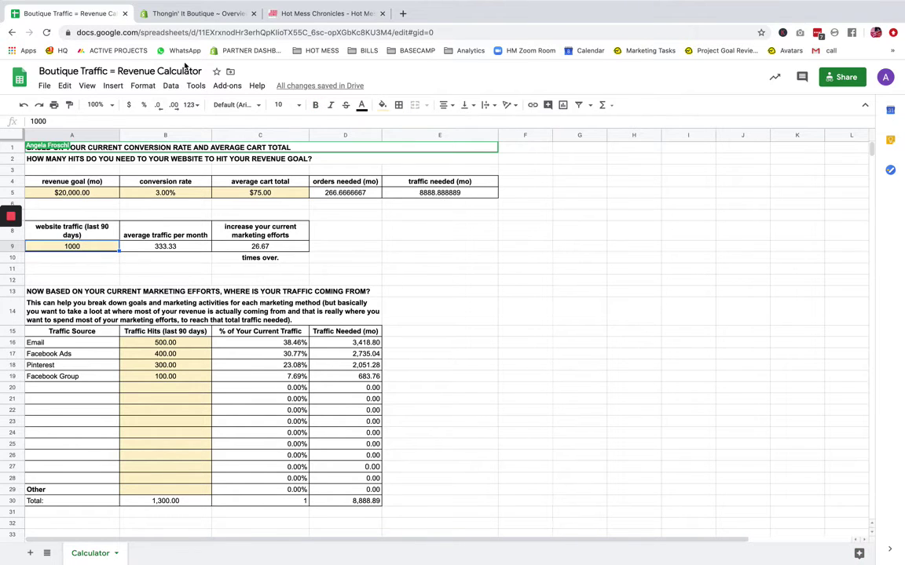
{"action": "left_click", "coordinate": [206, 16]}
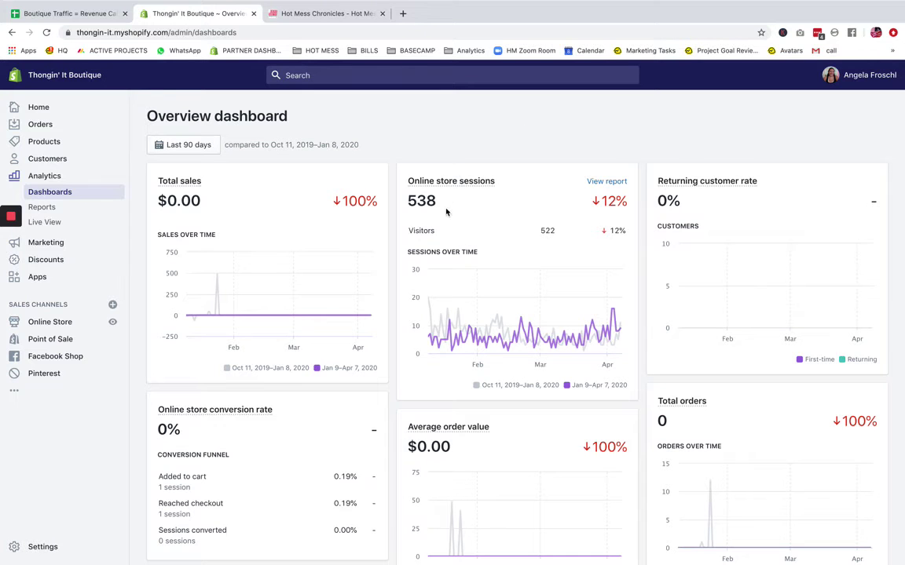
- Return to the calculator sheet, its 90-day traffic still reading 1000
{"action": "left_click", "coordinate": [81, 16]}
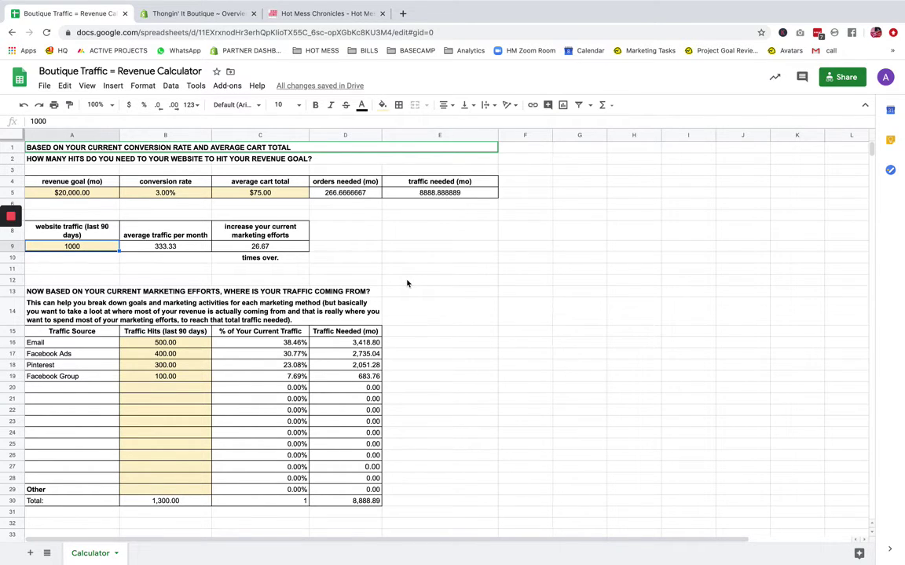
{"action": "scroll", "coordinate": [354, 282], "scroll_direction": "down", "scroll_amount": 1}
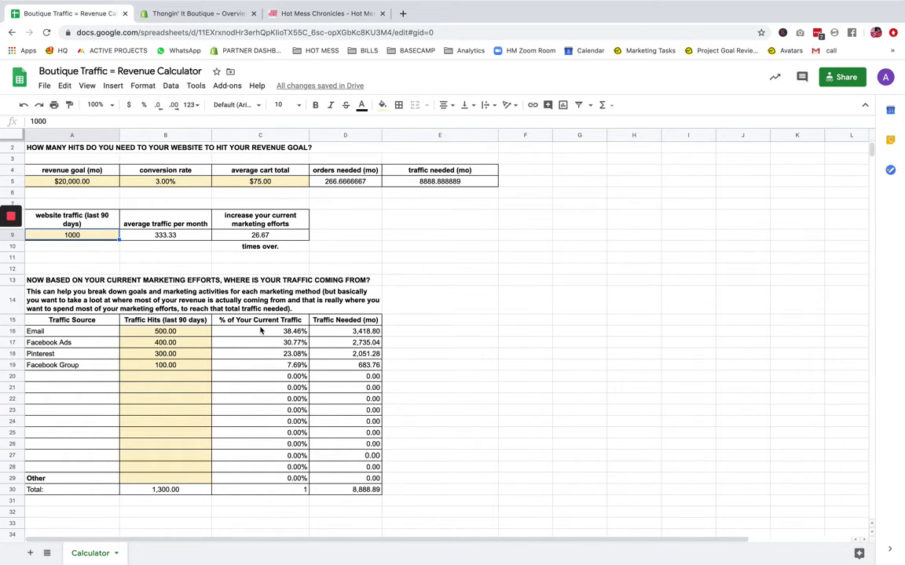
{"action": "left_click", "coordinate": [365, 333]}
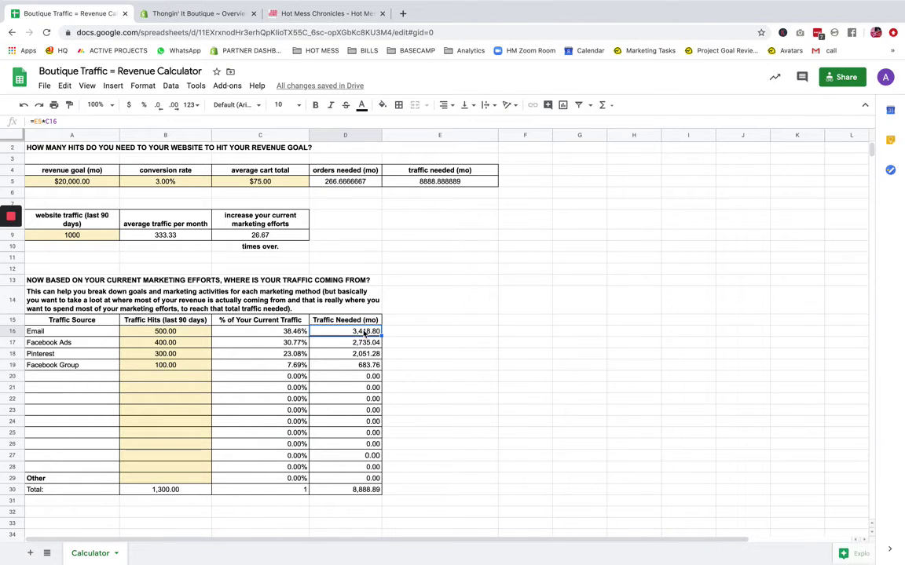
{"action": "left_click", "coordinate": [354, 347]}
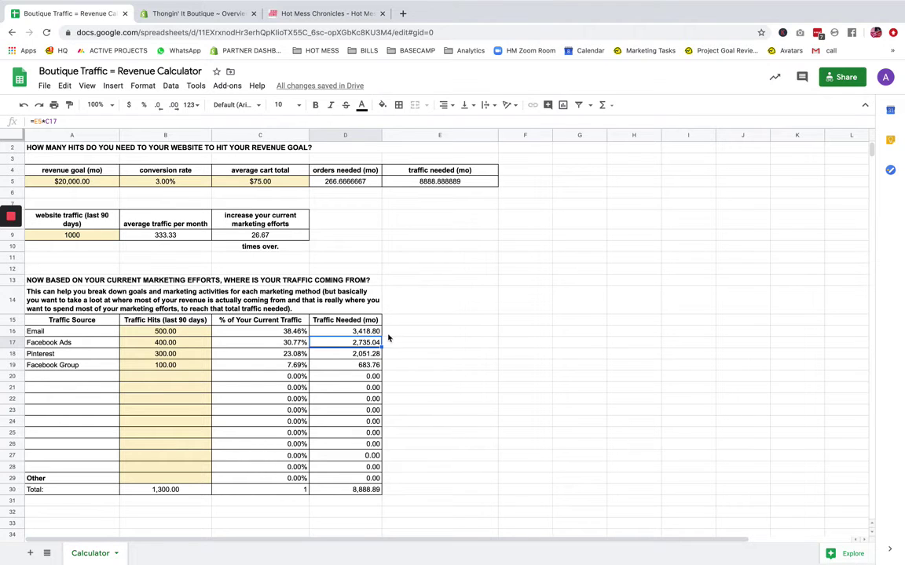
{"action": "left_click", "coordinate": [364, 332]}
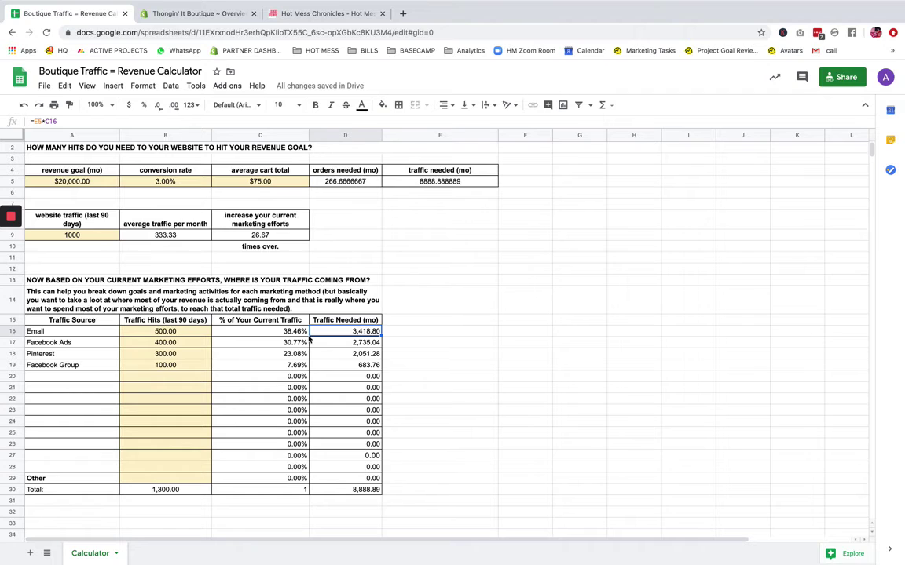
- Select the empty cell E16 beside the calculator table
{"action": "left_click", "coordinate": [415, 338]}
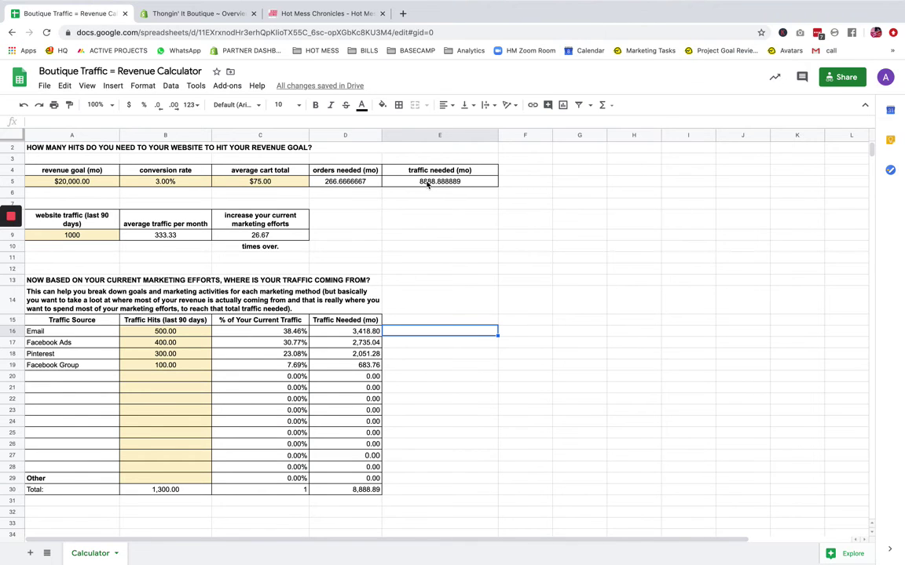
- Open the Strategy + Implementation = Sales! post from the Hot Mess Chronicles blog
{"action": "left_click", "coordinate": [284, 16]}
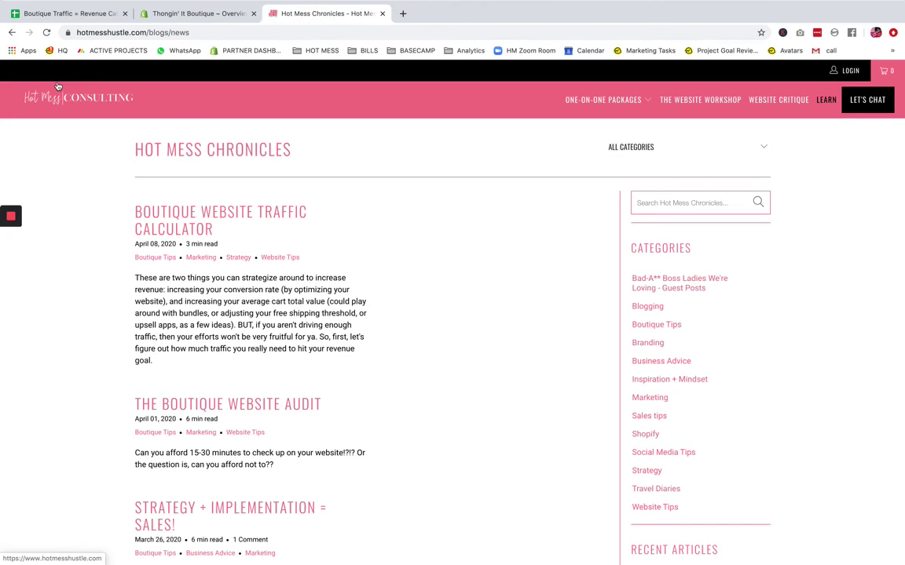
{"action": "scroll", "coordinate": [177, 369], "scroll_direction": "down", "scroll_amount": 2}
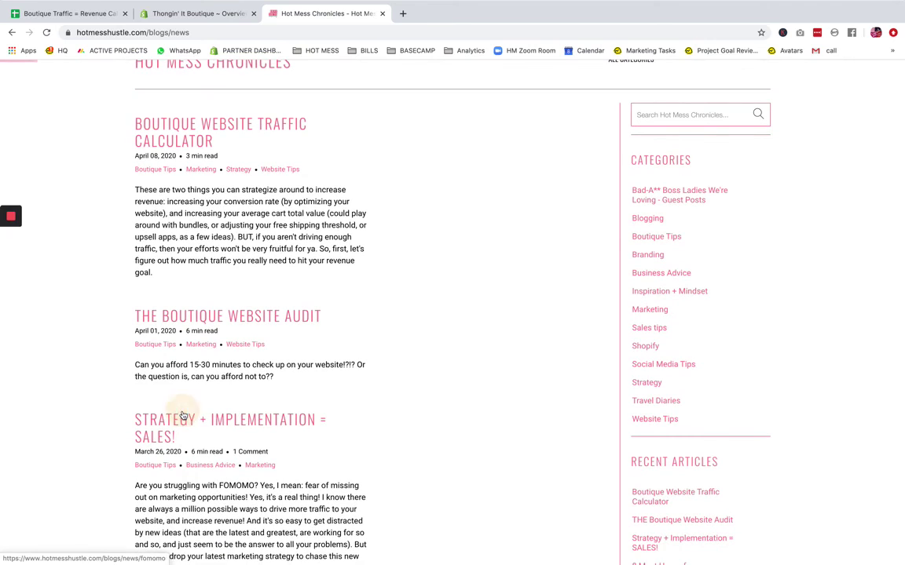
{"action": "left_click", "coordinate": [182, 415]}
- Read through the post's brain-dump, prioritize, strategize and implement steps
{"action": "scroll", "coordinate": [839, 369], "scroll_direction": "down", "scroll_amount": 5}
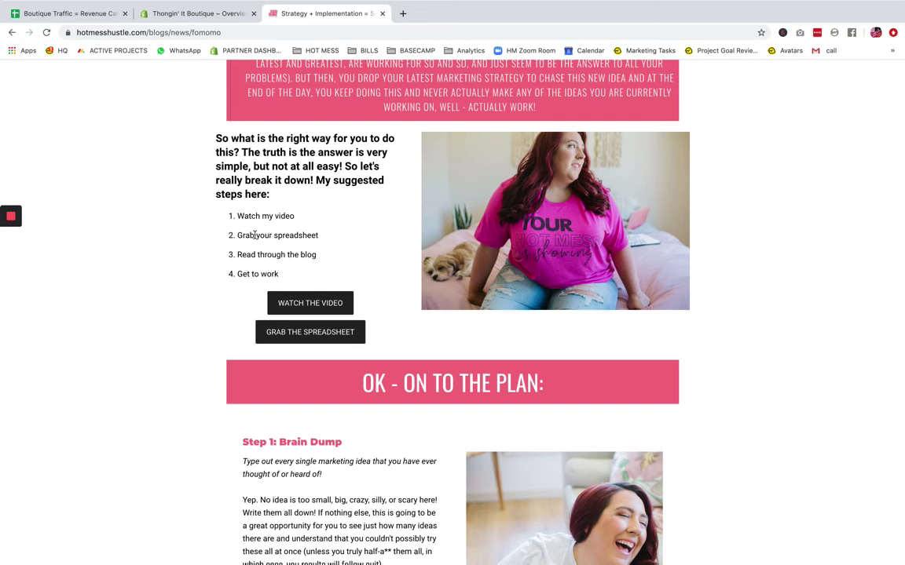
{"action": "scroll", "coordinate": [452, 314], "scroll_direction": "down", "scroll_amount": 1}
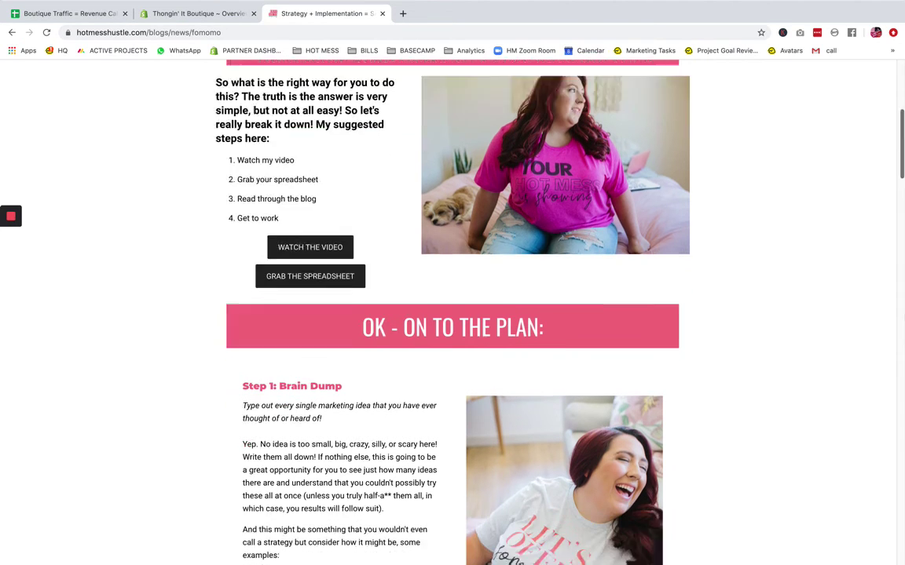
{"action": "scroll", "coordinate": [452, 315], "scroll_direction": "down", "scroll_amount": 3}
{"action": "scroll", "coordinate": [453, 314], "scroll_direction": "down", "scroll_amount": 4}
{"action": "scroll", "coordinate": [453, 314], "scroll_direction": "up", "scroll_amount": 2}
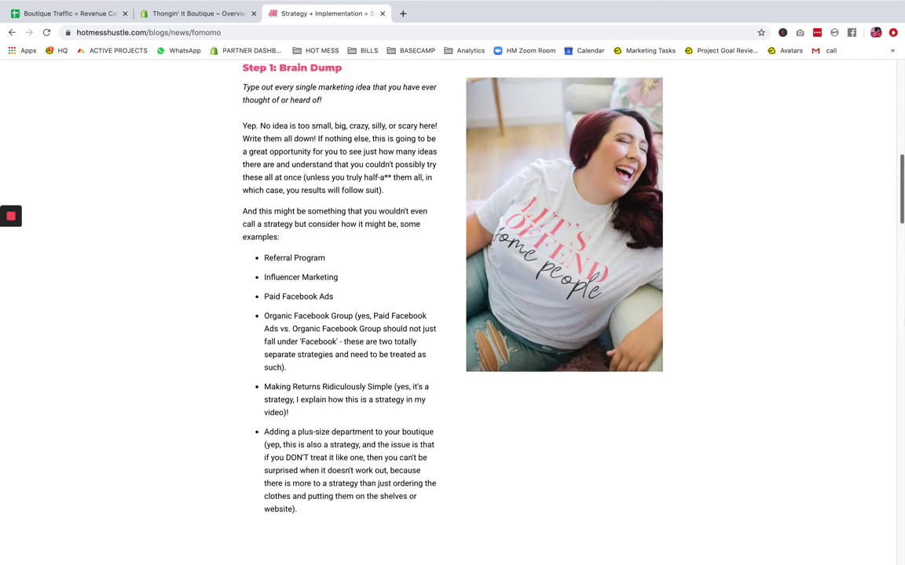
{"action": "scroll", "coordinate": [452, 314], "scroll_direction": "down", "scroll_amount": 1}
{"action": "scroll", "coordinate": [452, 314], "scroll_direction": "down", "scroll_amount": 4}
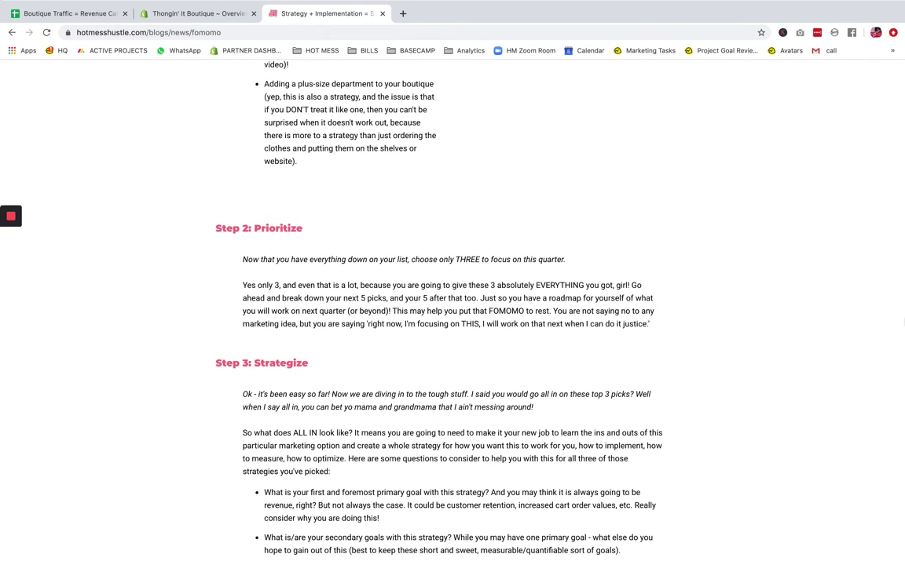
{"action": "scroll", "coordinate": [453, 314], "scroll_direction": "down", "scroll_amount": 1}
{"action": "scroll", "coordinate": [453, 315], "scroll_direction": "down", "scroll_amount": 5}
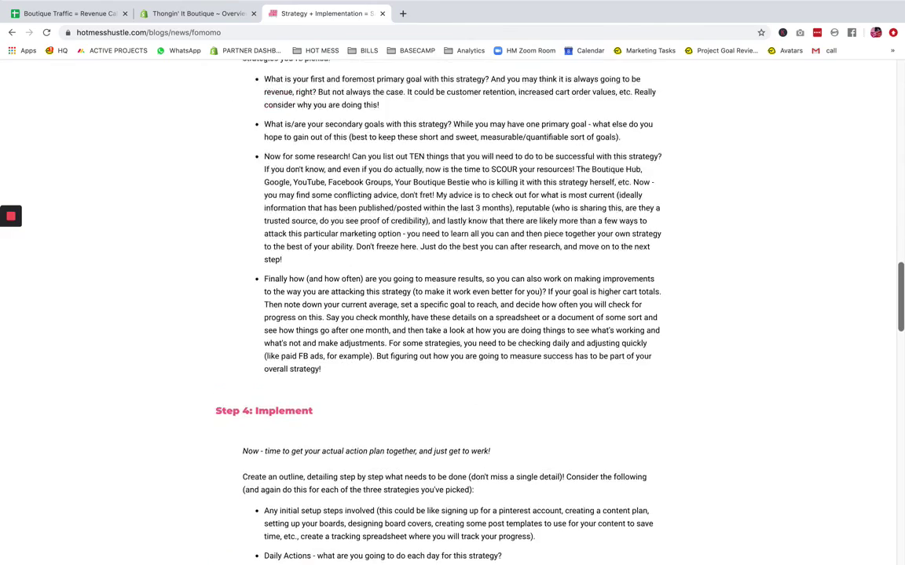
{"action": "scroll", "coordinate": [452, 314], "scroll_direction": "up", "scroll_amount": 2}
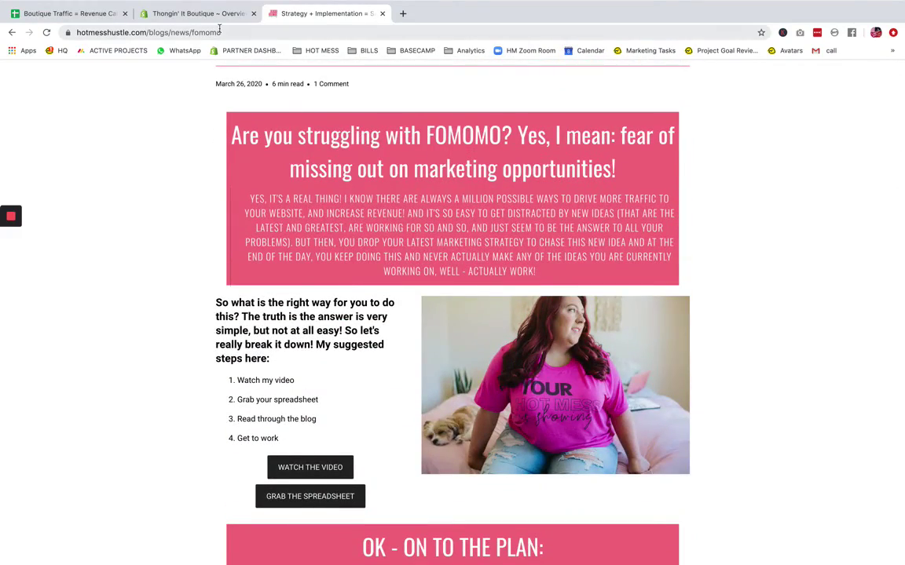
- Pass through the Shopify dashboard and come back to the revenue calculator sheet
{"action": "left_click", "coordinate": [210, 14]}
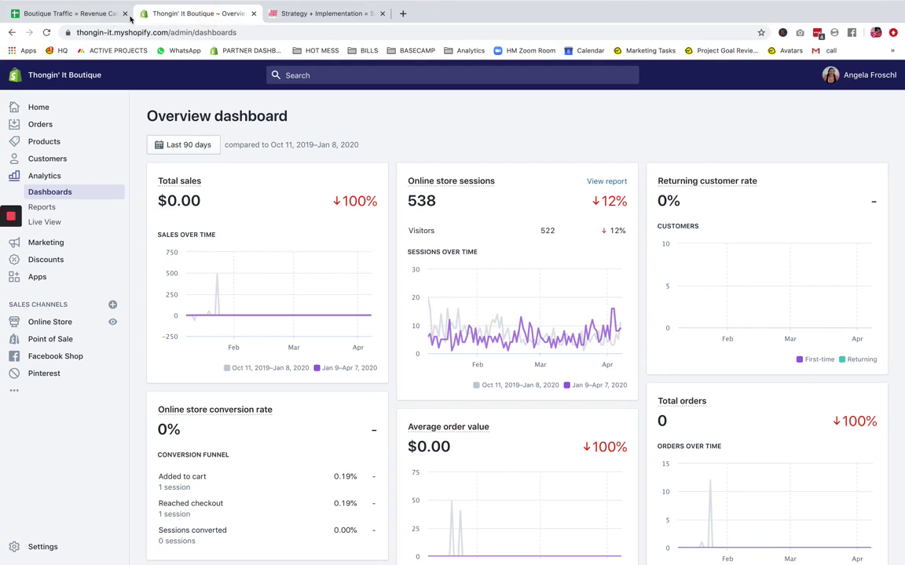
{"action": "left_click", "coordinate": [87, 14]}
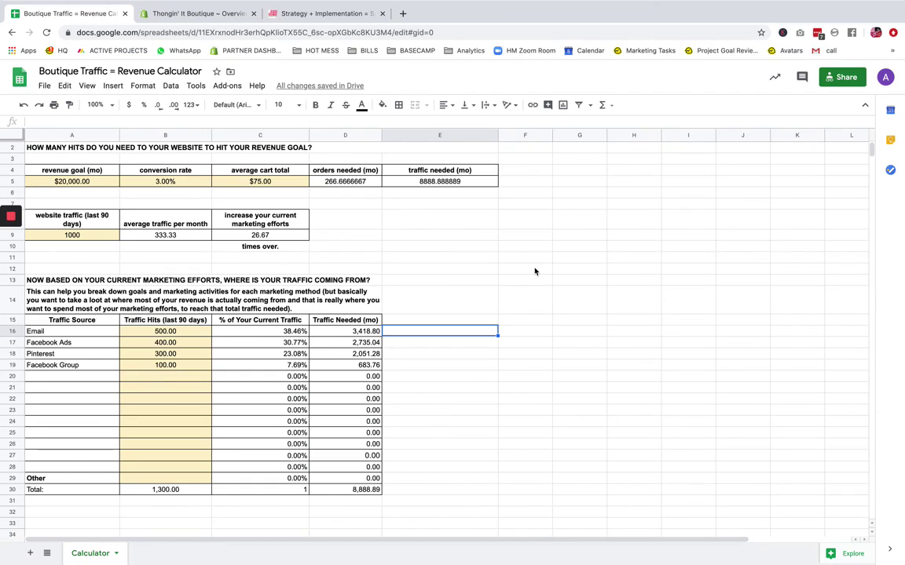